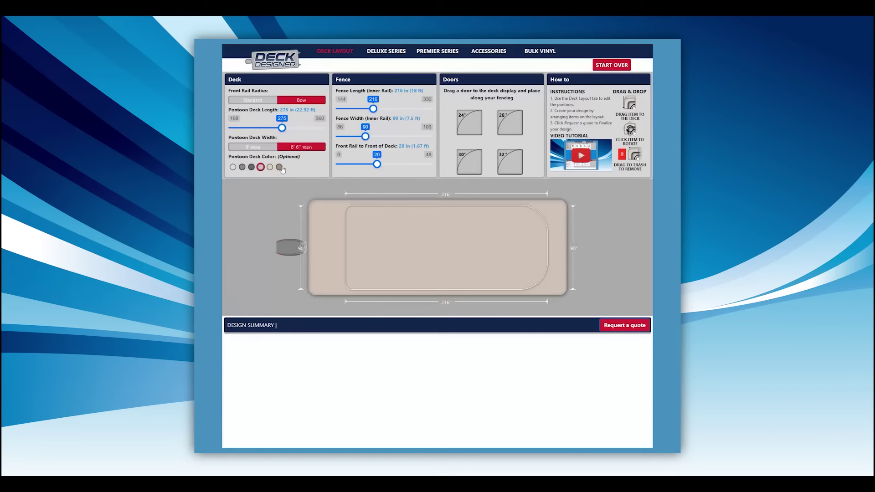
Step: Colour the deck light grey and resize the fence to 229 × 97 in, 9 in from the front rail
{"action": "left_click", "coordinate": [279, 167]}
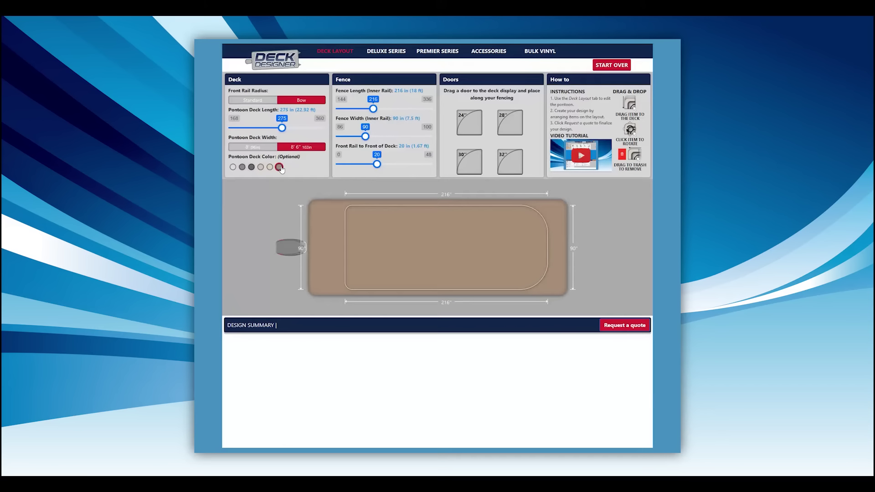
{"action": "left_click", "coordinate": [233, 167]}
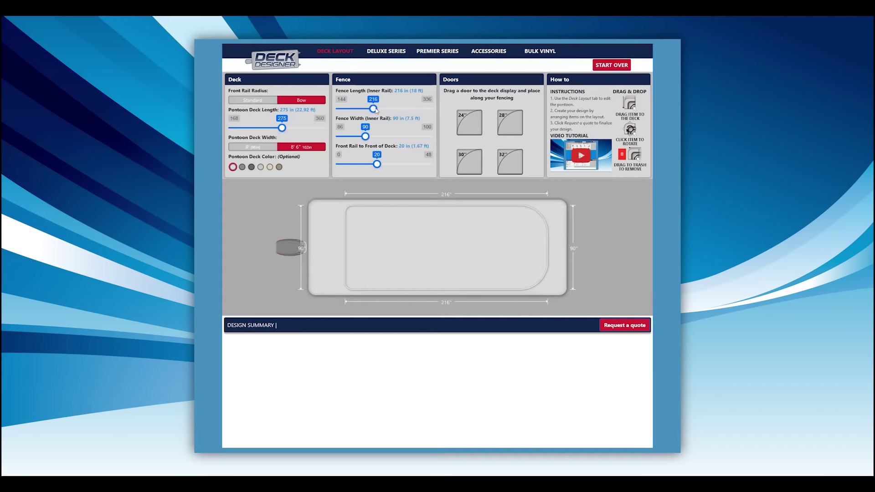
{"action": "left_click_drag", "start_coordinate": [376, 110], "coordinate": [410, 138]}
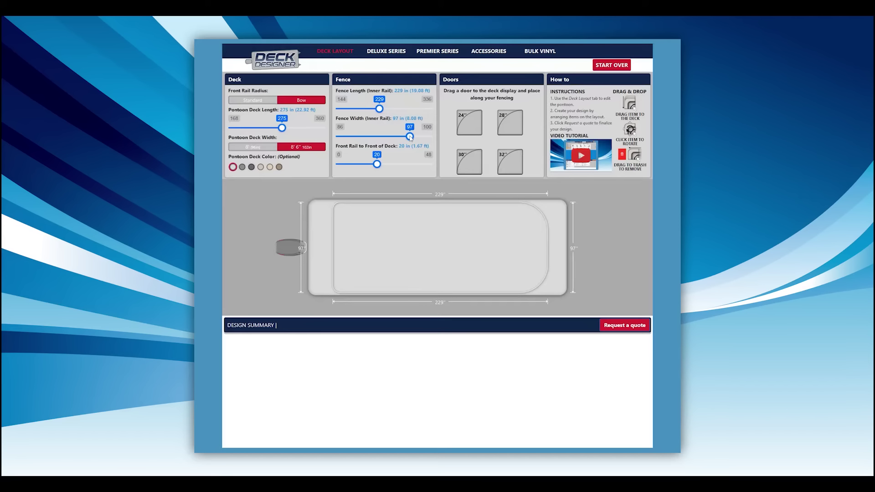
{"action": "left_click_drag", "start_coordinate": [377, 164], "coordinate": [358, 165]}
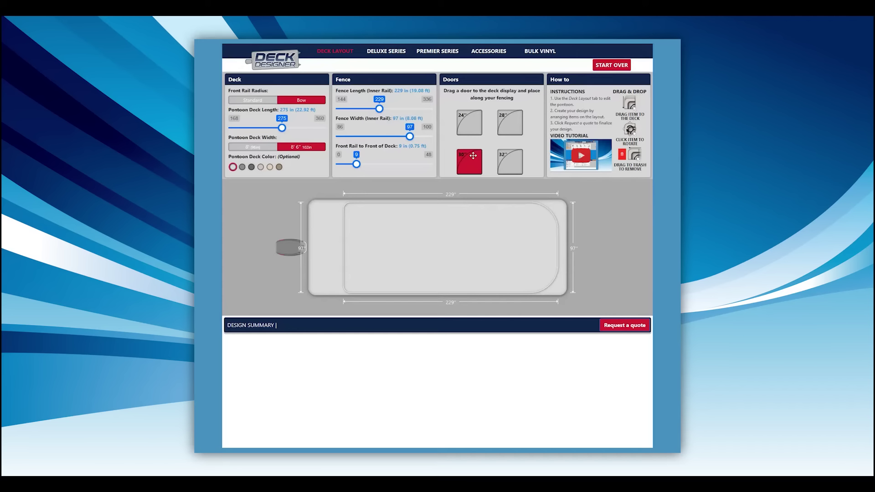
Step: Place 30" doors at the fence's lower-left corner and 102 in along its top side
{"action": "left_click_drag", "start_coordinate": [473, 158], "coordinate": [343, 265]}
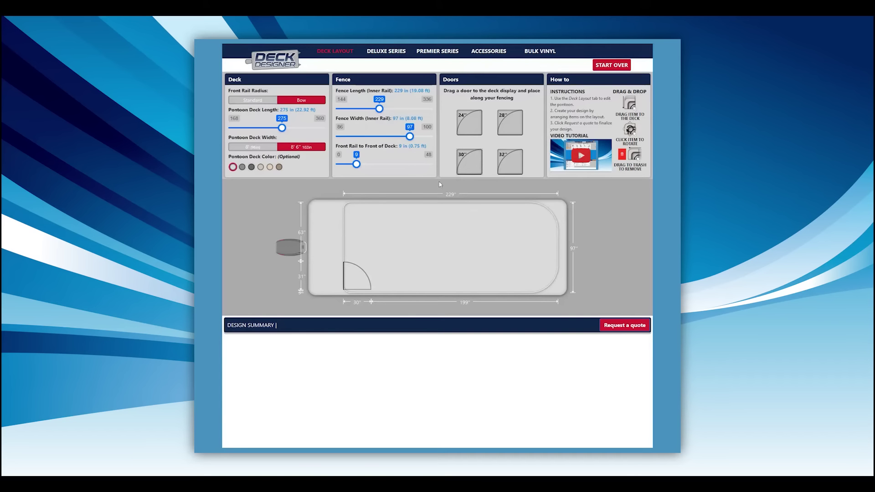
{"action": "left_click_drag", "start_coordinate": [470, 162], "coordinate": [441, 206]}
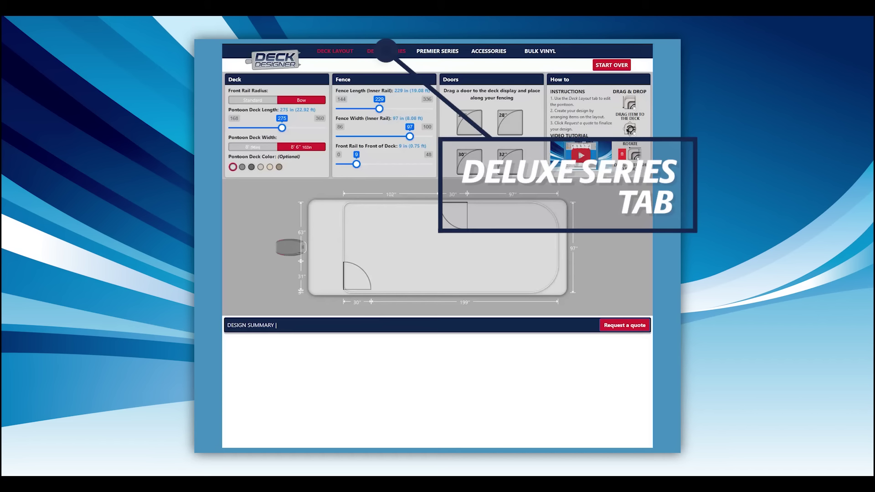
Step: Browse the Deluxe Series categories with benches in blue 1008, returning to benches
{"action": "left_click", "coordinate": [385, 52]}
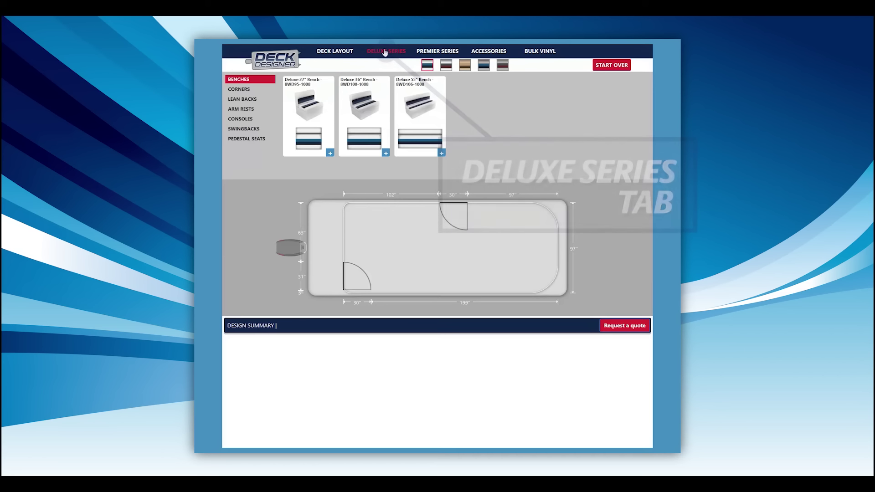
{"action": "left_click", "coordinate": [447, 65]}
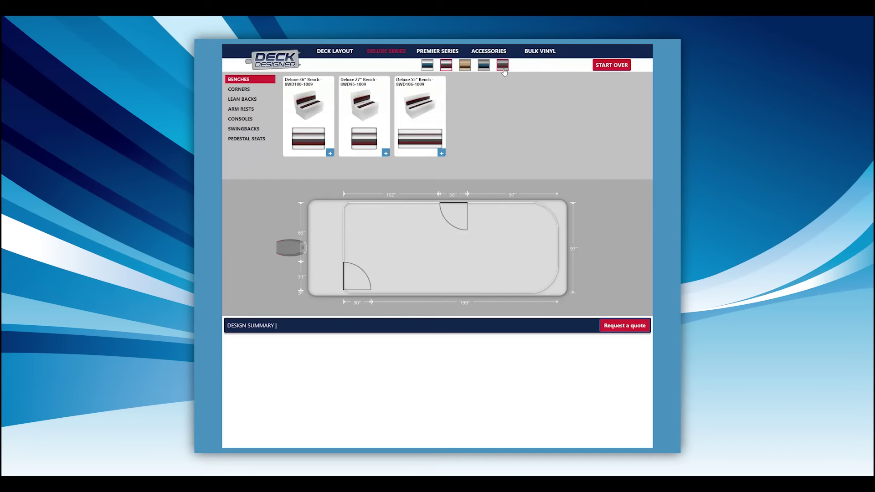
{"action": "left_click", "coordinate": [427, 65]}
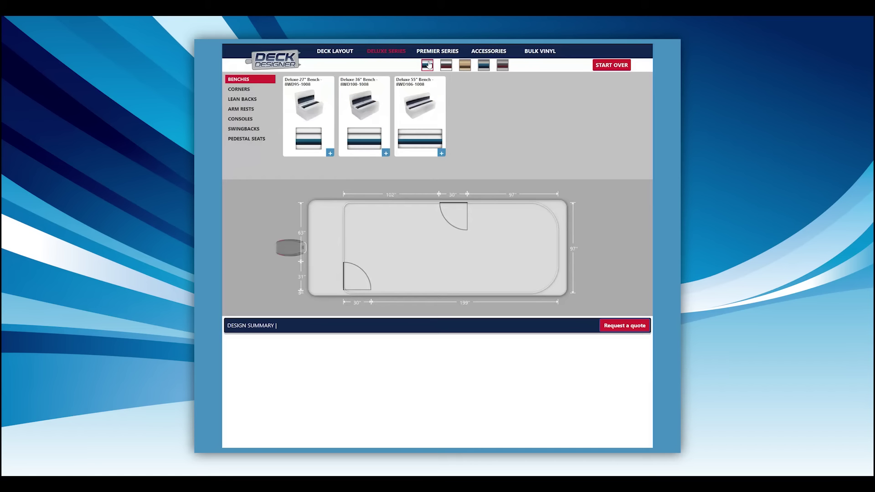
{"action": "left_click", "coordinate": [243, 91]}
{"action": "left_click", "coordinate": [242, 101]}
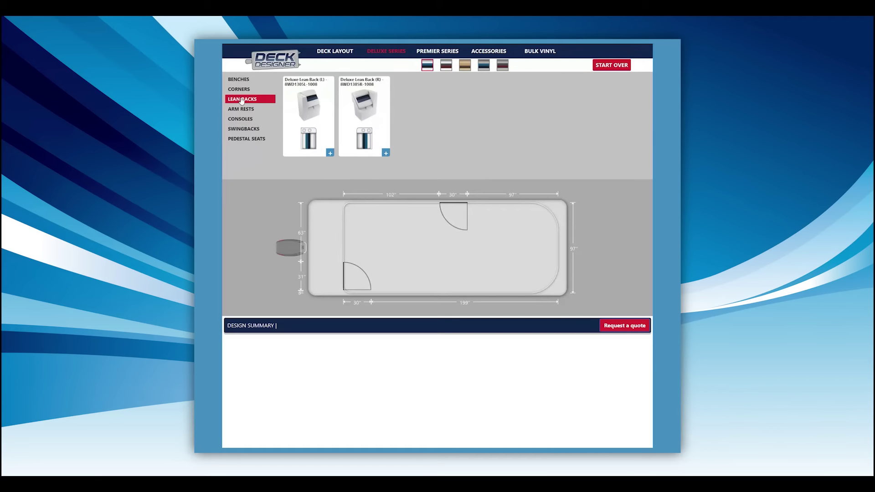
{"action": "left_click", "coordinate": [241, 109]}
{"action": "left_click", "coordinate": [241, 119]}
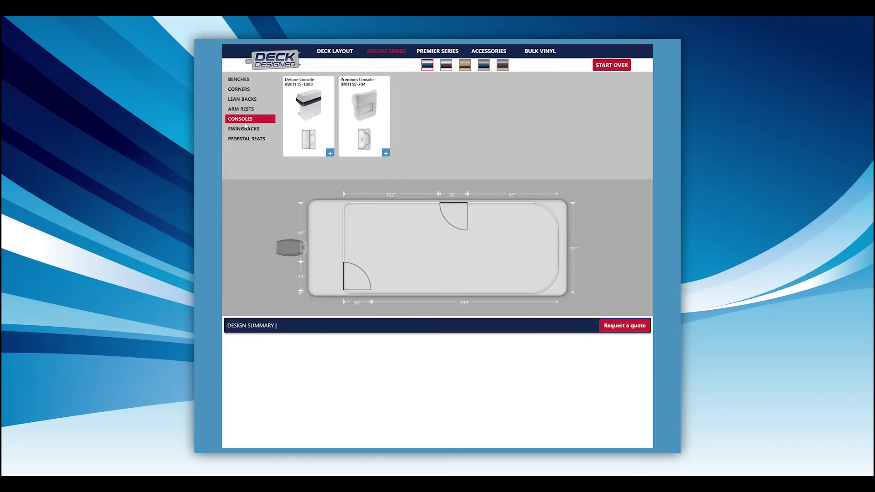
{"action": "left_click", "coordinate": [245, 130]}
{"action": "left_click", "coordinate": [250, 138]}
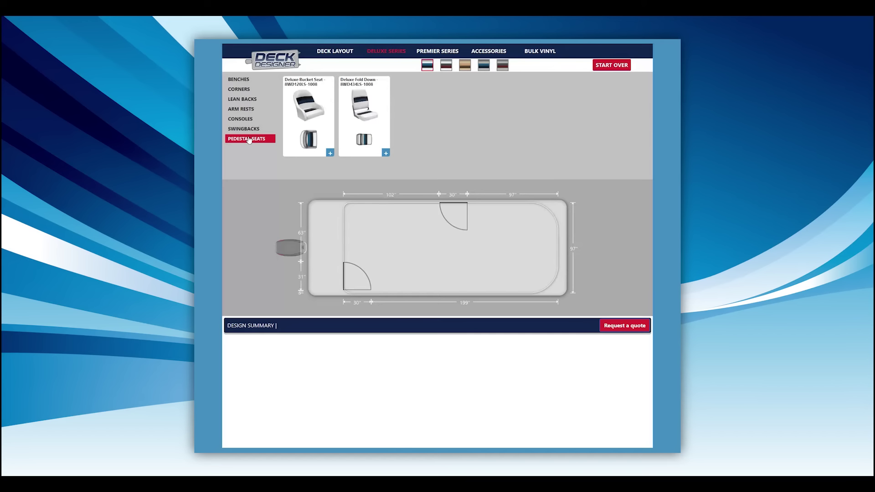
{"action": "left_click", "coordinate": [244, 81]}
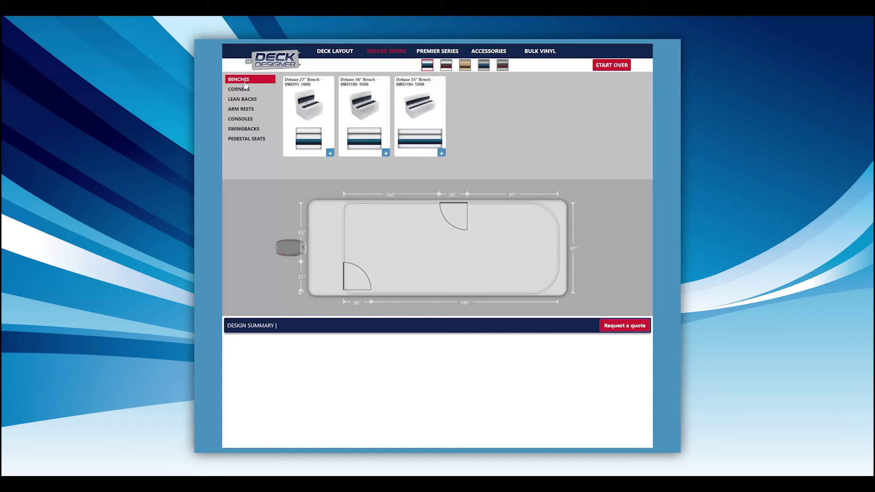
Step: View the Deluxe 27" Bench details, enlarged product images and Deluxe colour chart
{"action": "left_click", "coordinate": [311, 105]}
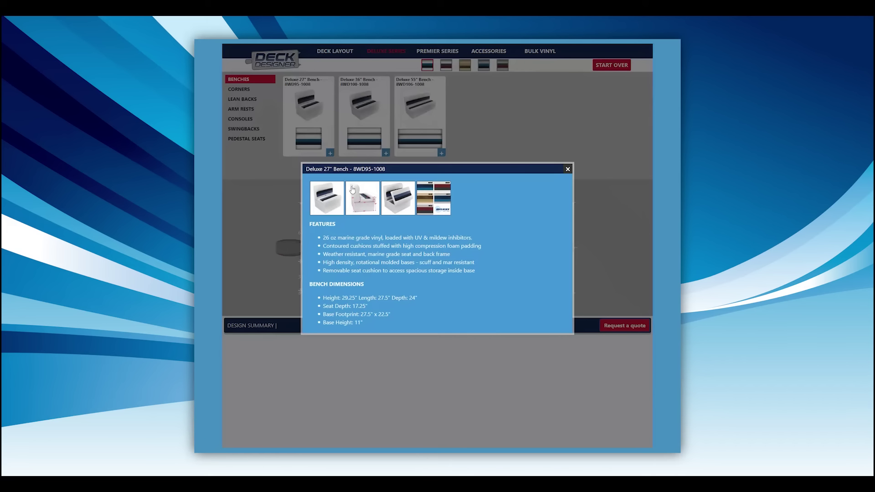
{"action": "left_click", "coordinate": [359, 197]}
{"action": "left_click", "coordinate": [563, 193]}
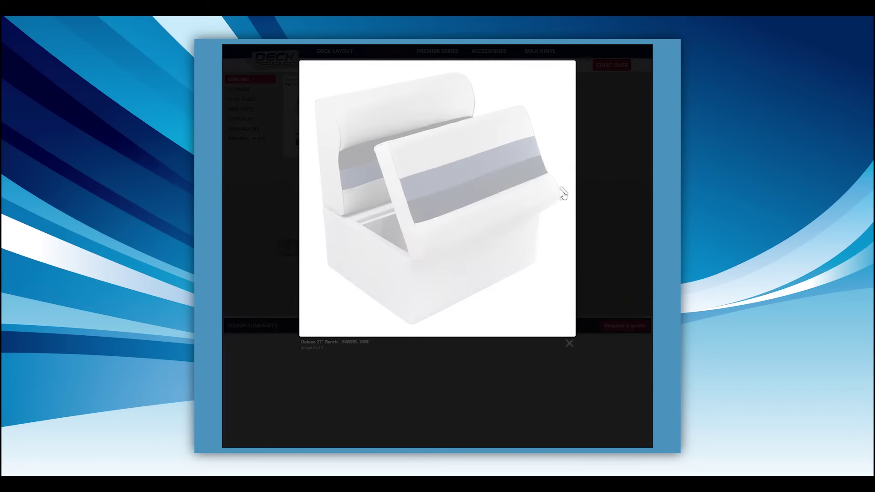
{"action": "left_click", "coordinate": [563, 193]}
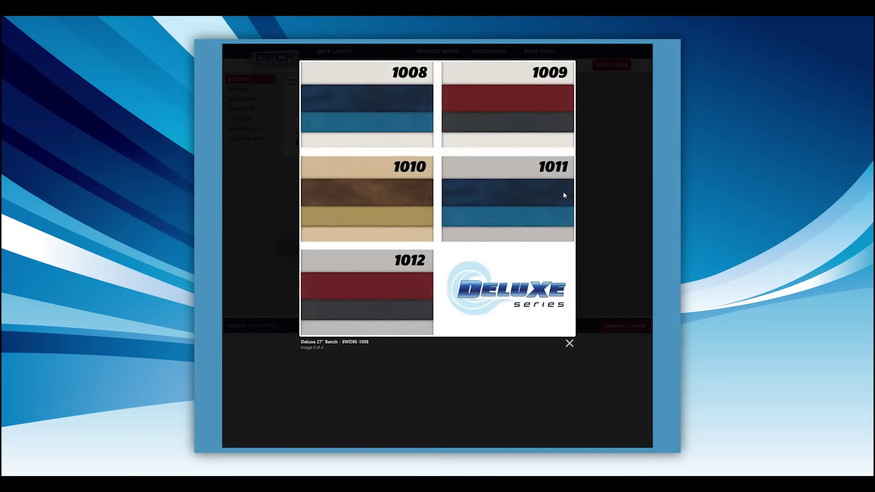
{"action": "left_click", "coordinate": [610, 195]}
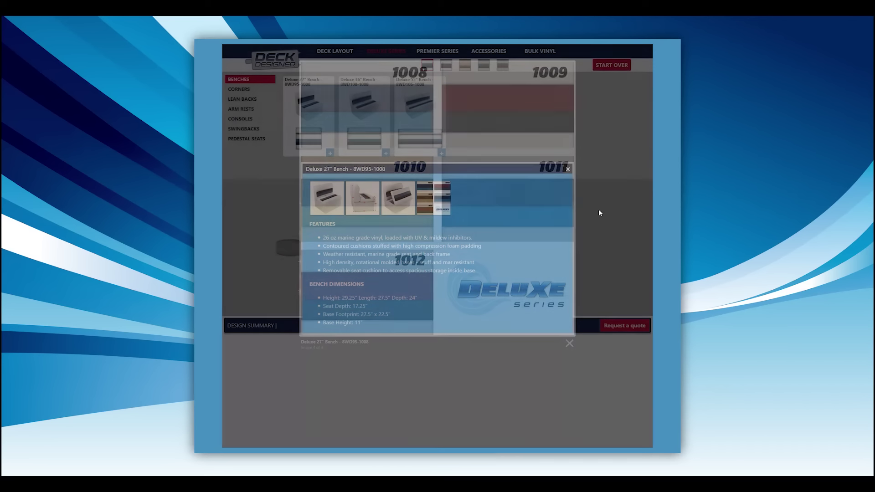
Step: Browse the accessories catalogue's tables, drink holders and pedestal hardware
{"action": "left_click", "coordinate": [568, 169]}
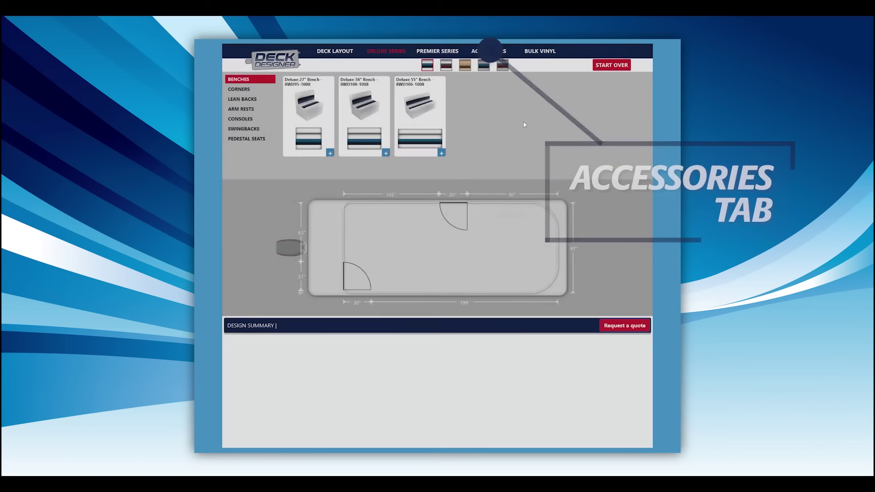
{"action": "left_click", "coordinate": [489, 51]}
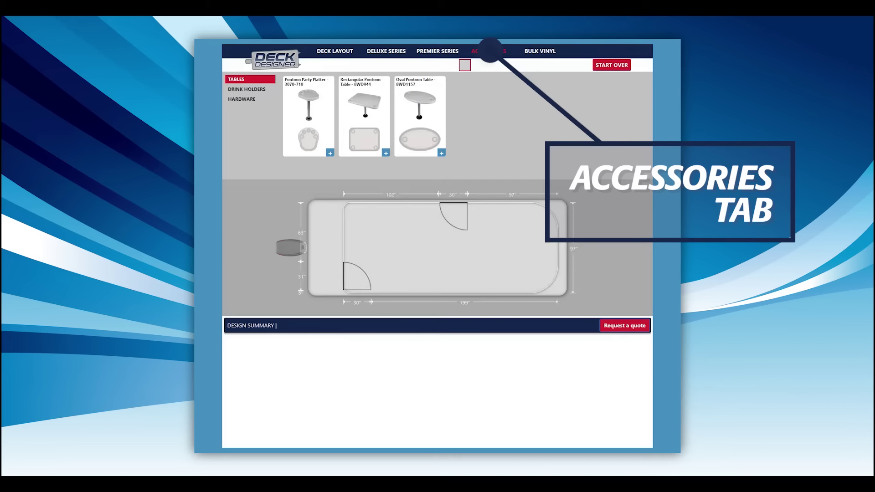
{"action": "left_click", "coordinate": [250, 90]}
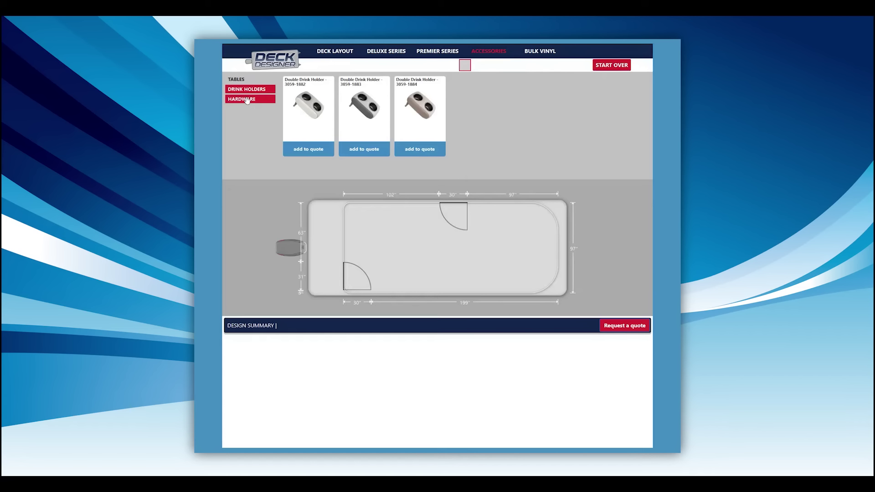
{"action": "left_click", "coordinate": [247, 99]}
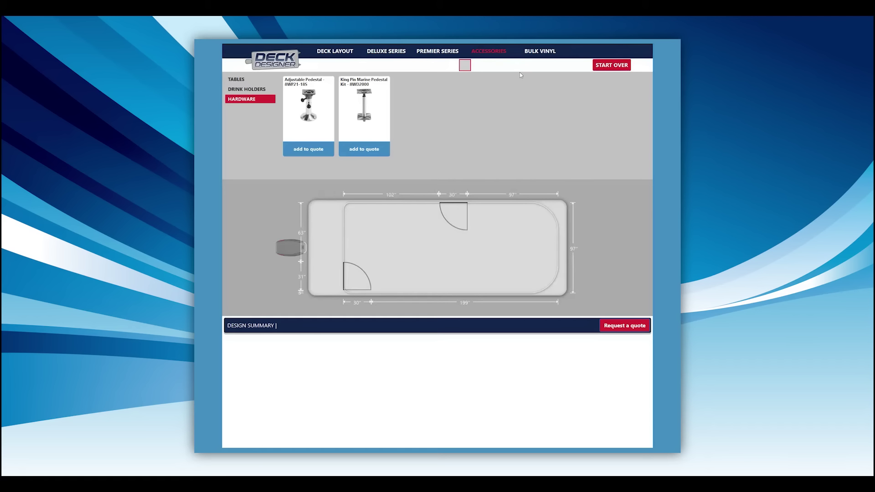
Step: Review the Deluxe and Premier bulk vinyl colours, then show the Premier Series benches
{"action": "left_click", "coordinate": [544, 53]}
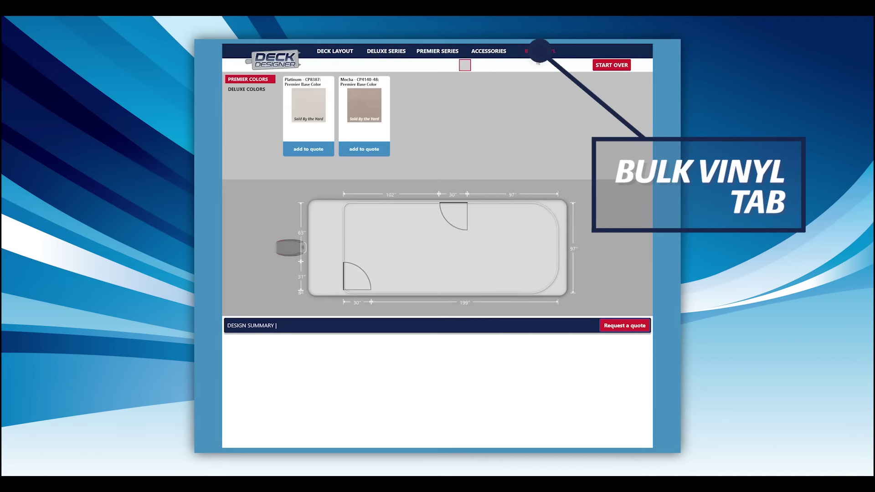
{"action": "left_click", "coordinate": [248, 90]}
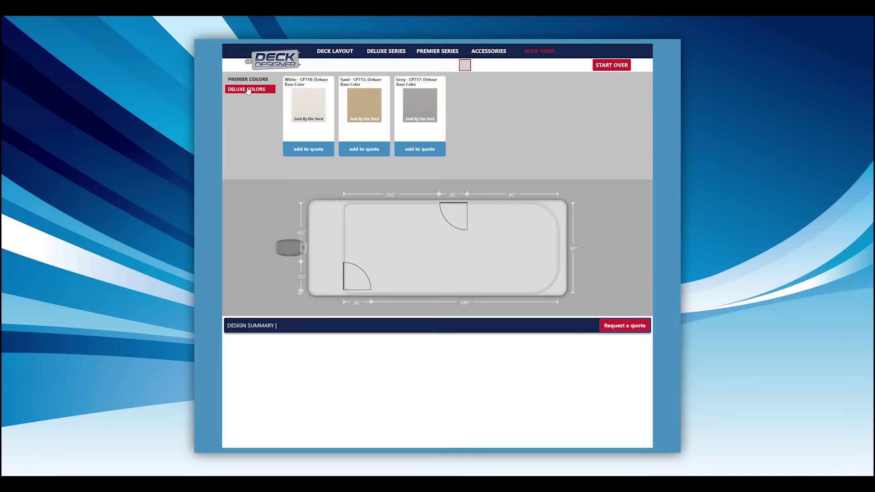
{"action": "left_click", "coordinate": [252, 81]}
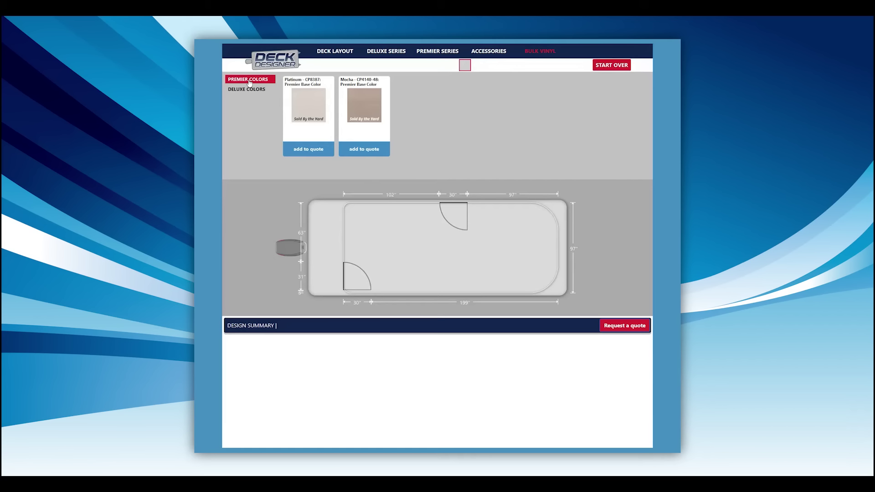
{"action": "left_click", "coordinate": [438, 51]}
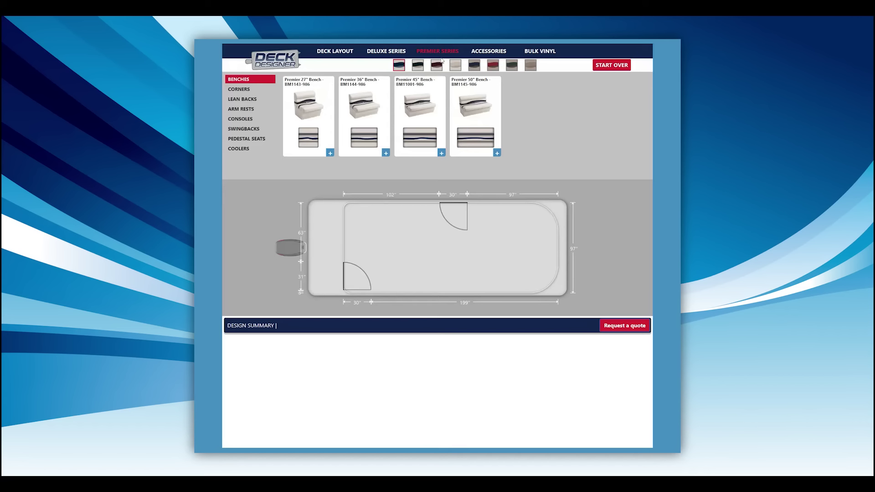
Step: Place a Premier 45" Bench in colour 1066 mid-deck, then request a different seating colour
{"action": "left_click", "coordinate": [456, 67]}
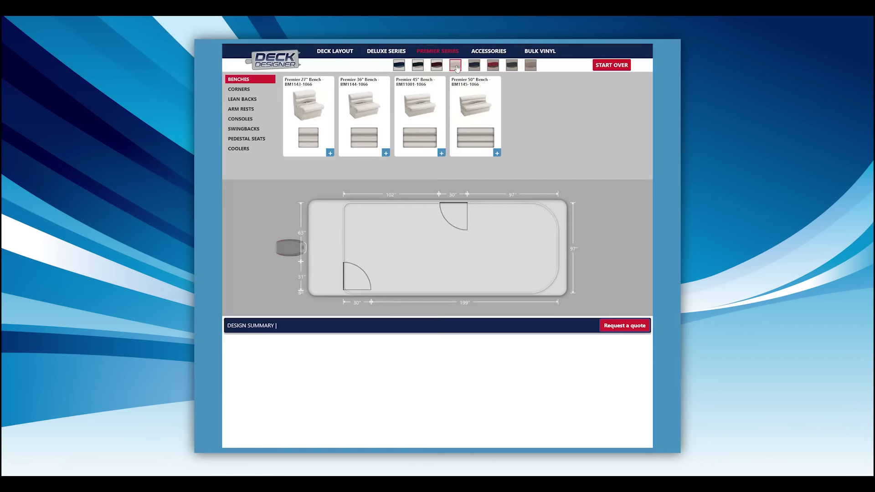
{"action": "left_click", "coordinate": [455, 66]}
{"action": "left_click_drag", "start_coordinate": [420, 137], "coordinate": [395, 229]}
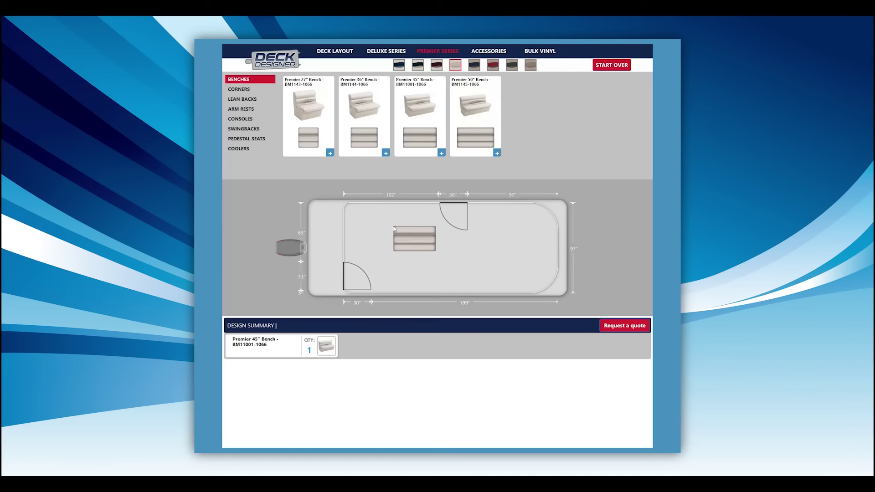
{"action": "left_click", "coordinate": [418, 66]}
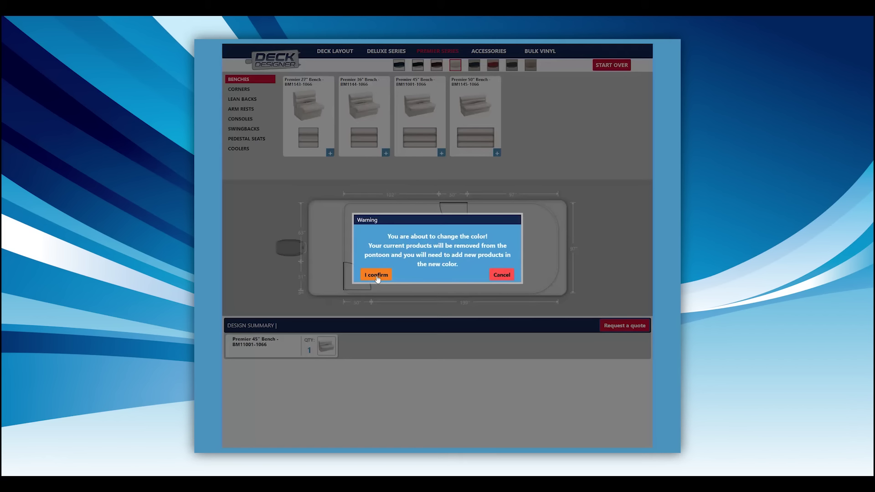
Step: Switch the seating to blue-striped upholstery and drop a Premier 26" Radius Corner onto the deck
{"action": "left_click", "coordinate": [377, 275]}
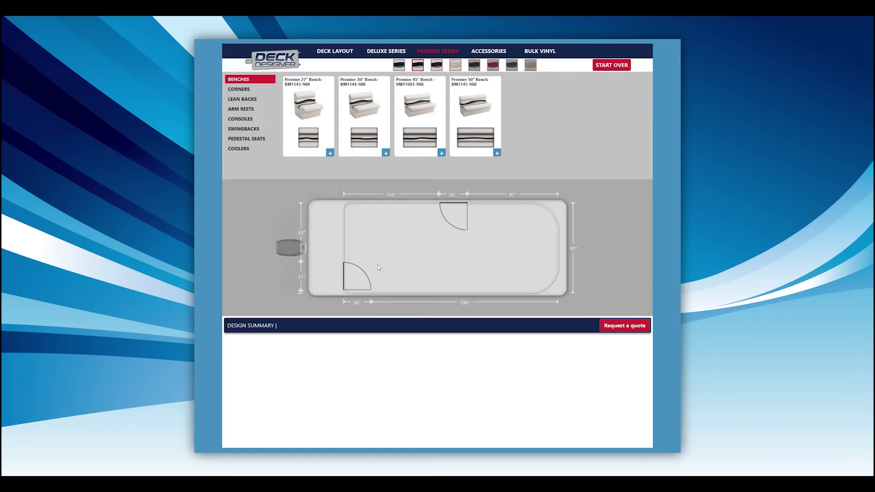
{"action": "left_click", "coordinate": [399, 65]}
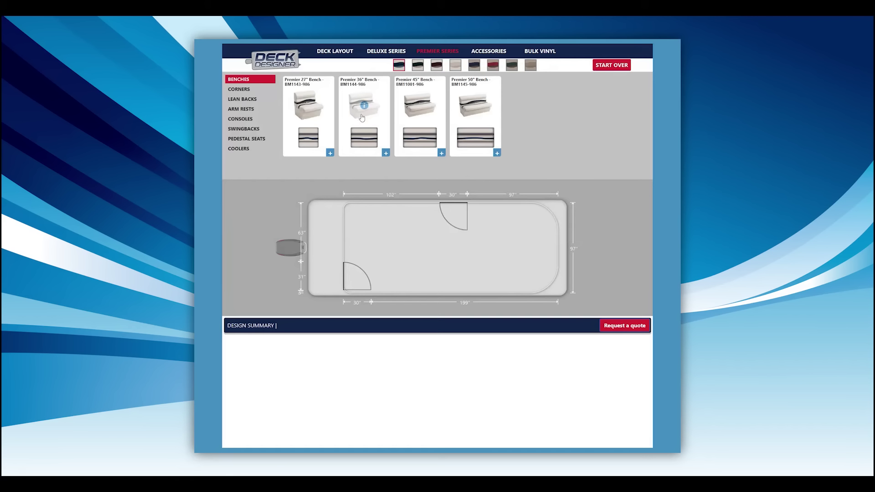
{"action": "left_click", "coordinate": [239, 90]}
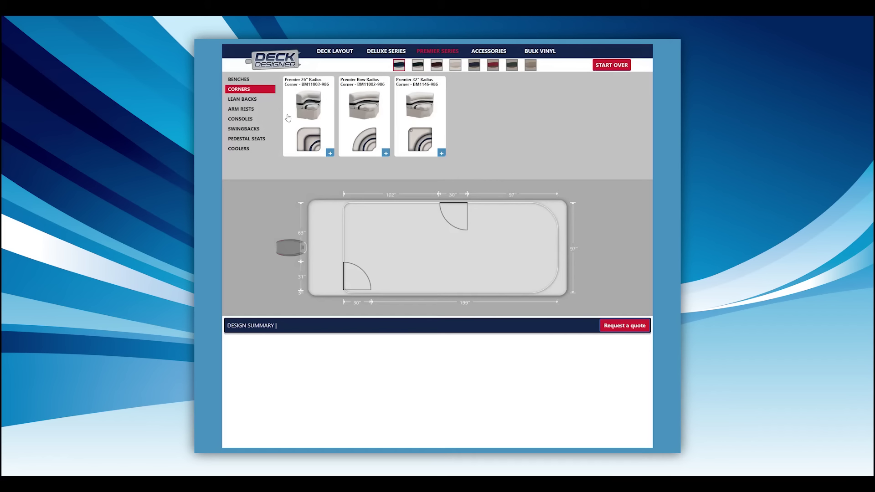
{"action": "left_click_drag", "start_coordinate": [302, 136], "coordinate": [391, 231]}
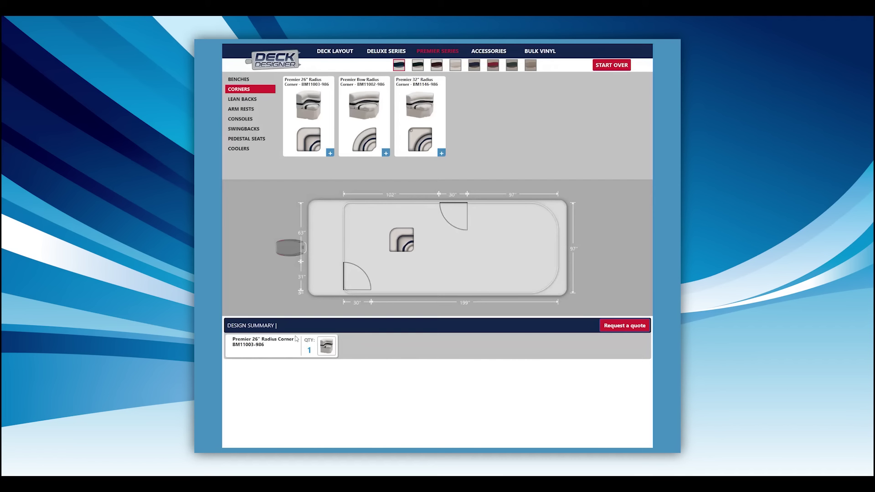
Step: Rotate the 26" Radius Corner and move it into the deck's top-left corner
{"action": "left_click", "coordinate": [399, 245]}
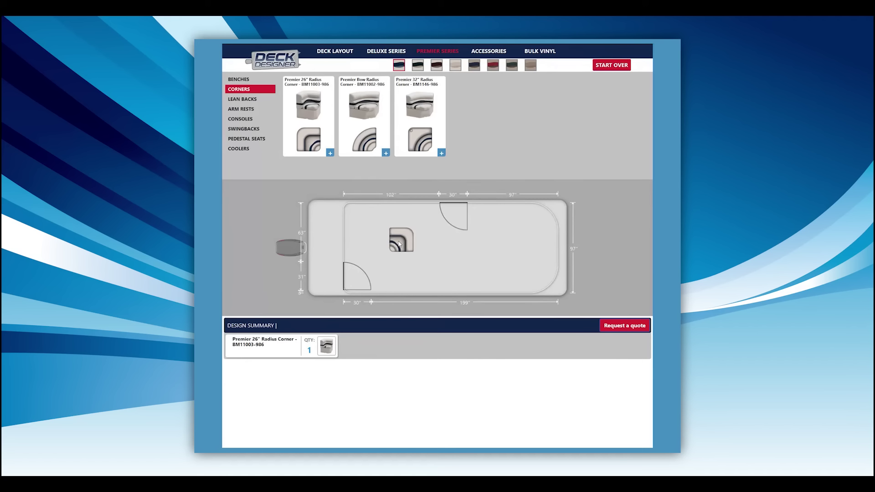
{"action": "left_click", "coordinate": [399, 244]}
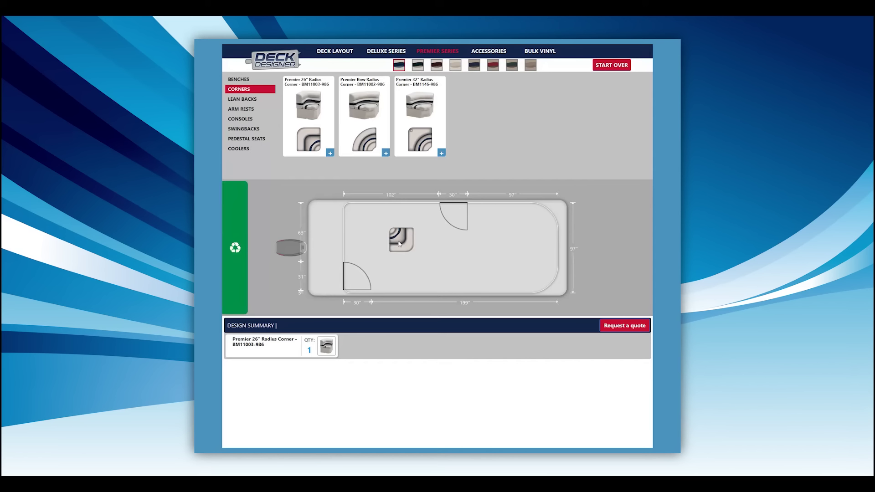
{"action": "left_click", "coordinate": [400, 245]}
{"action": "left_click", "coordinate": [399, 245]}
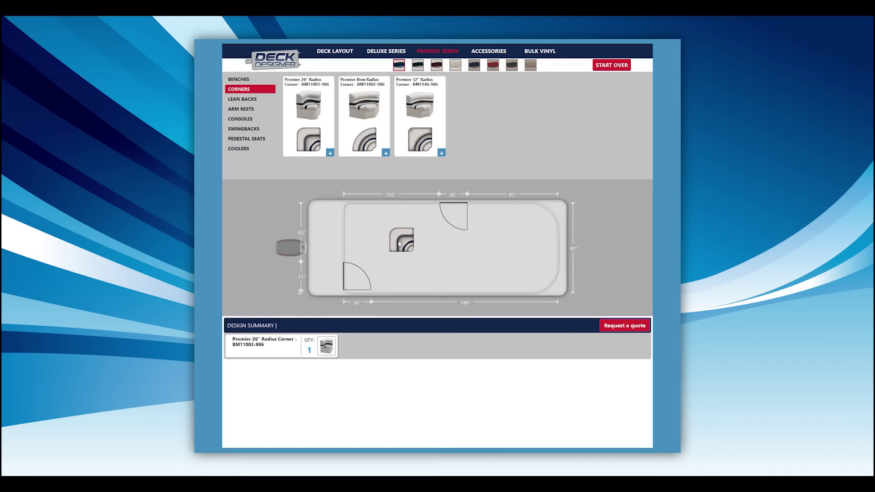
{"action": "left_click_drag", "start_coordinate": [399, 245], "coordinate": [346, 205]}
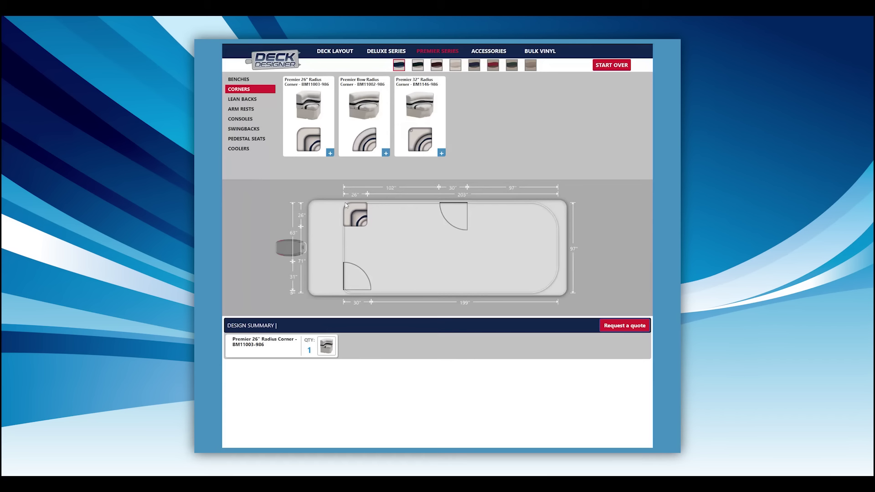
{"action": "left_click", "coordinate": [247, 80]}
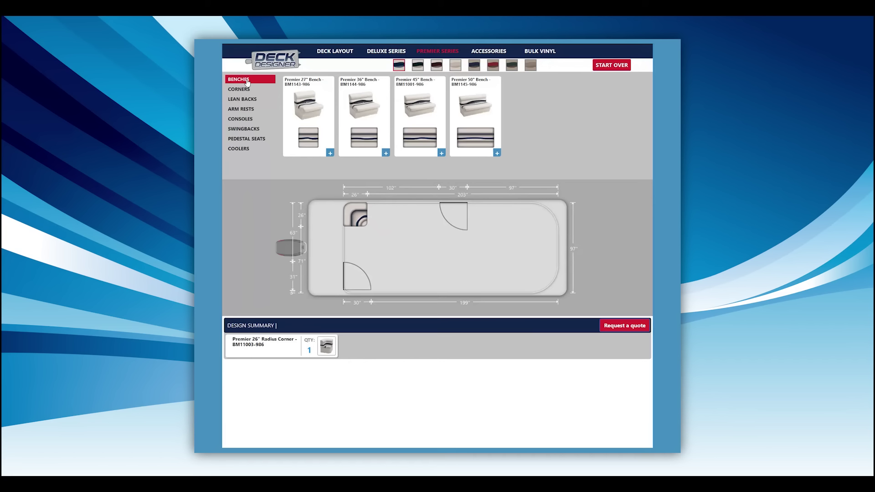
Step: Place a Premier 50" Bench and rotate it to lie lengthwise along the top
{"action": "left_click_drag", "start_coordinate": [472, 142], "coordinate": [242, 221]}
{"action": "left_click", "coordinate": [436, 240]}
{"action": "left_click", "coordinate": [436, 239]}
{"action": "left_click", "coordinate": [436, 240]}
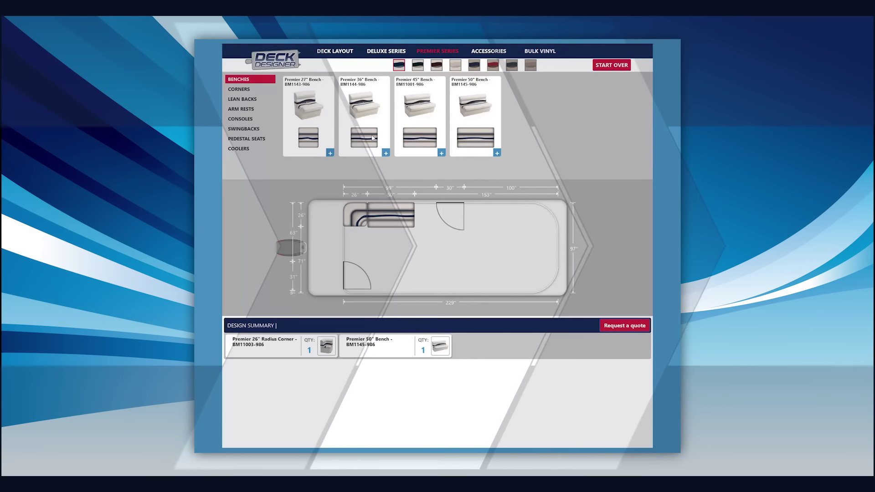
Step: Add a Premier 36" Bench upright down the side and an Arm Rest (L) beside it
{"action": "left_click", "coordinate": [386, 154]}
{"action": "key", "text": "space"}
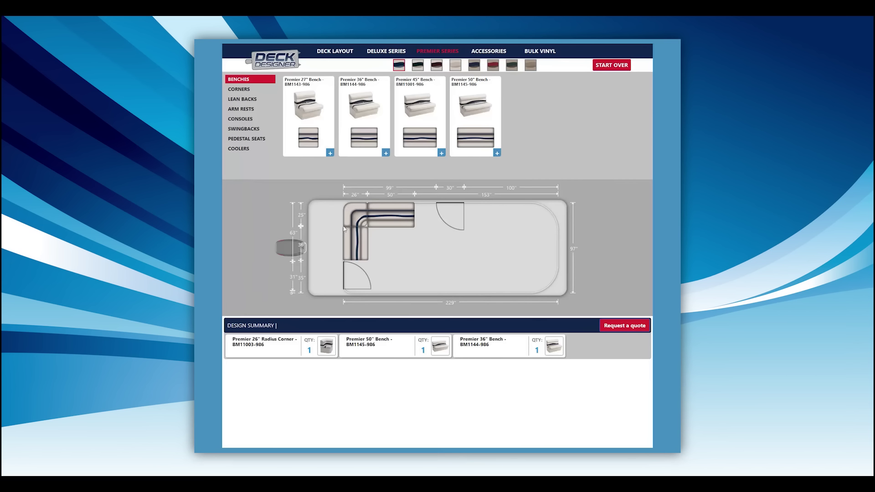
{"action": "left_click", "coordinate": [241, 109]}
{"action": "left_click_drag", "start_coordinate": [308, 137], "coordinate": [419, 207]}
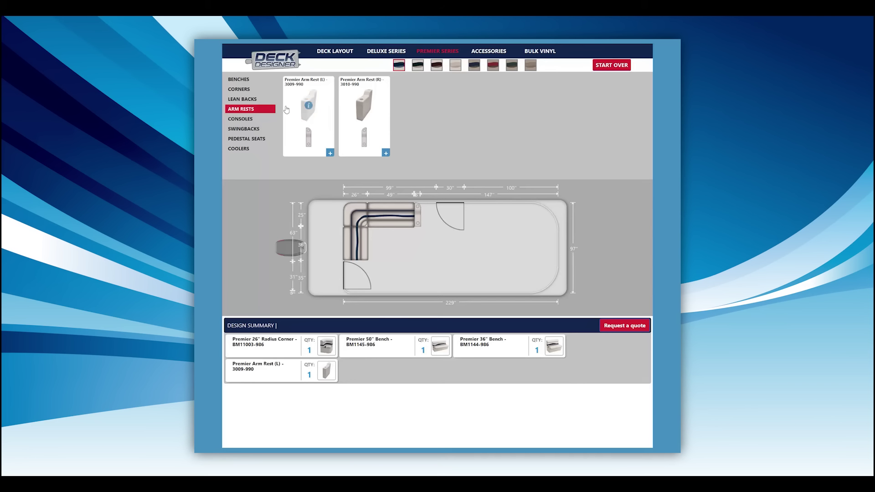
Step: Add two Bow Radius Corners and another Premier 50" Bench at the bow
{"action": "left_click", "coordinate": [239, 89]}
{"action": "left_click_drag", "start_coordinate": [364, 137], "coordinate": [553, 219]}
{"action": "left_click_drag", "start_coordinate": [360, 104], "coordinate": [527, 269]}
{"action": "left_click", "coordinate": [238, 79]}
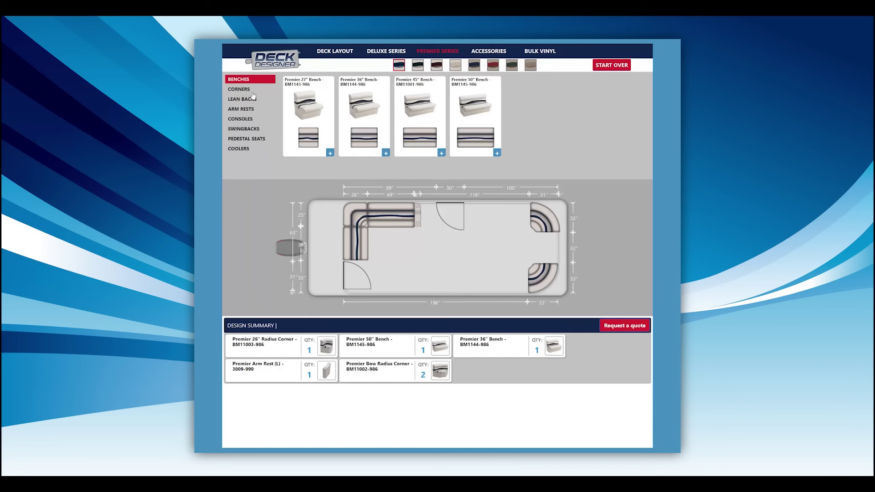
{"action": "left_click_drag", "start_coordinate": [475, 137], "coordinate": [481, 272]}
Step: Place right and left Lean Backs, the Steering Console and a Tellico Reclining Bucket Chair
{"action": "left_click", "coordinate": [242, 99]}
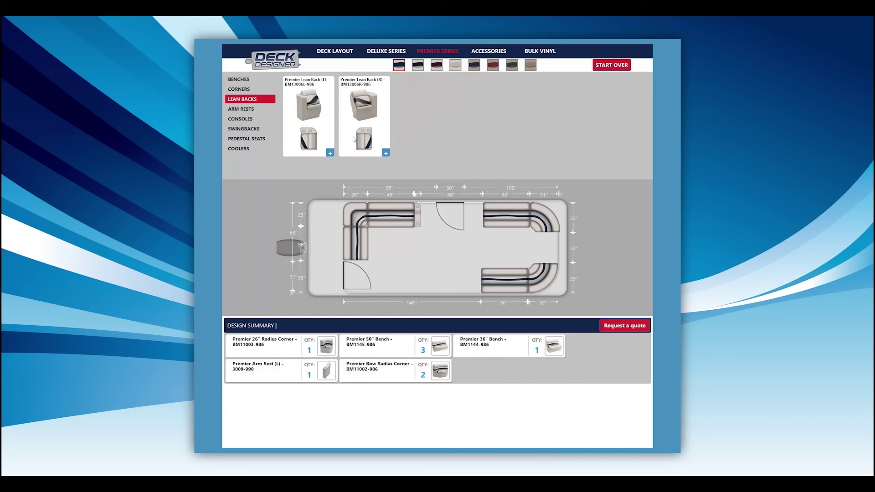
{"action": "left_click_drag", "start_coordinate": [355, 139], "coordinate": [472, 216]}
{"action": "left_click_drag", "start_coordinate": [320, 139], "coordinate": [472, 279]}
{"action": "left_click", "coordinate": [241, 119]}
{"action": "left_click_drag", "start_coordinate": [309, 139], "coordinate": [428, 279]}
{"action": "left_click", "coordinate": [255, 140]}
{"action": "left_click_drag", "start_coordinate": [529, 137], "coordinate": [388, 260]}
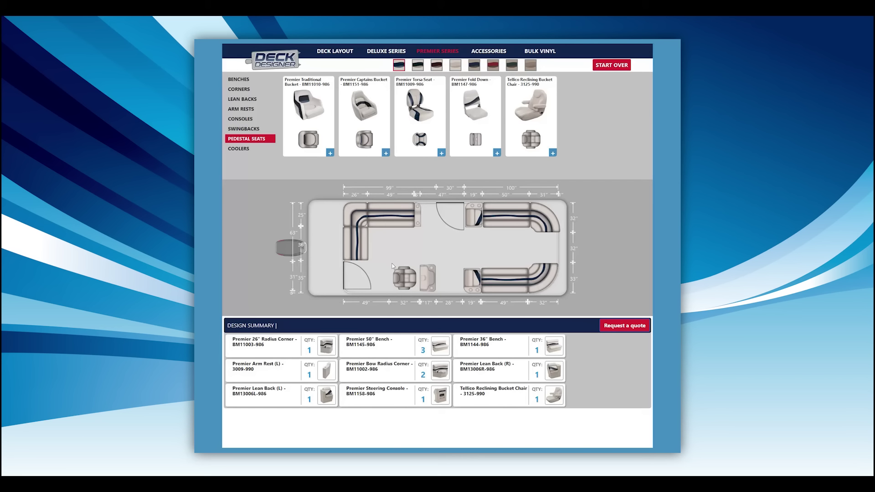
{"action": "left_click", "coordinate": [487, 50]}
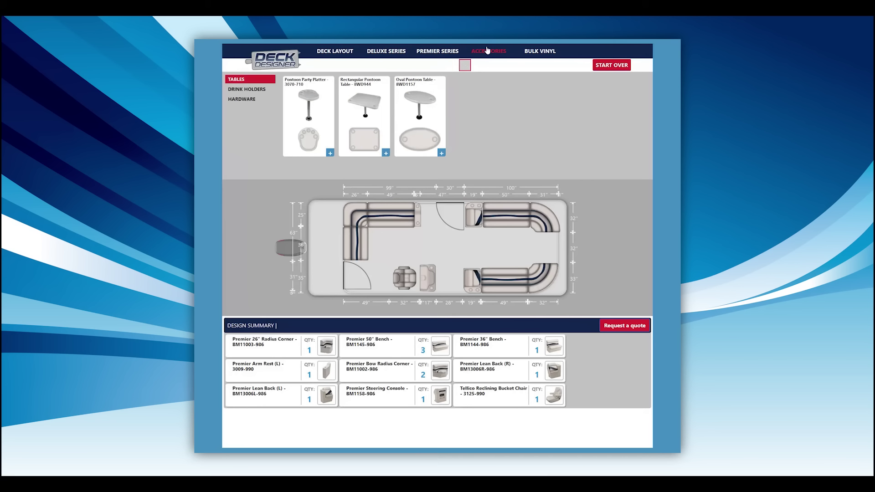
Step: Set a Rectangular Pontoon Table against the bench and quote Double Drink Holder 3059-1884
{"action": "left_click_drag", "start_coordinate": [359, 133], "coordinate": [372, 232]}
{"action": "left_click", "coordinate": [399, 247]}
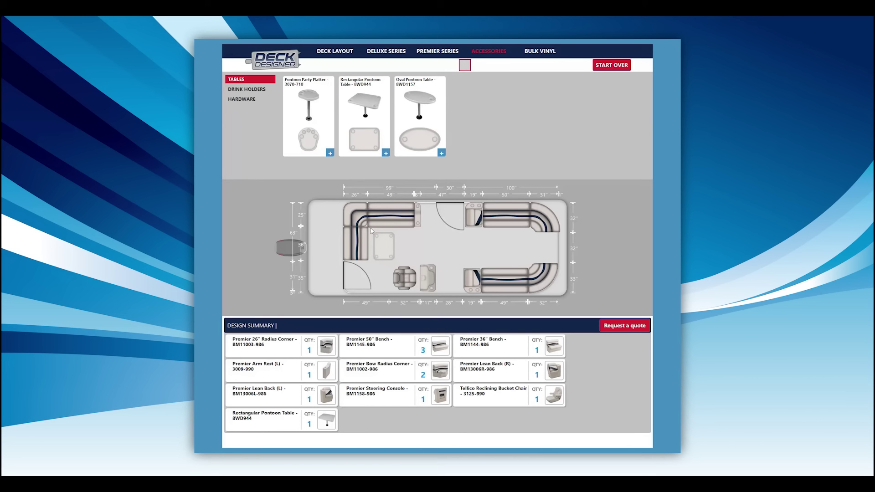
{"action": "left_click", "coordinate": [266, 94]}
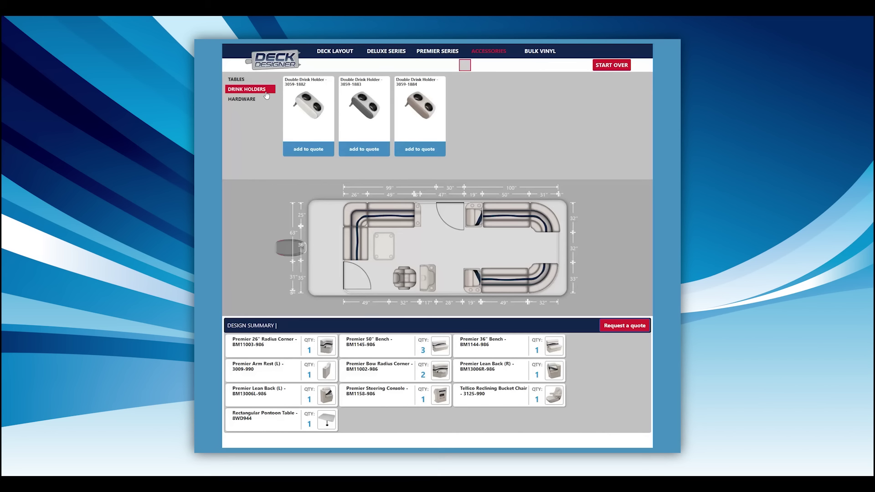
{"action": "left_click", "coordinate": [418, 151]}
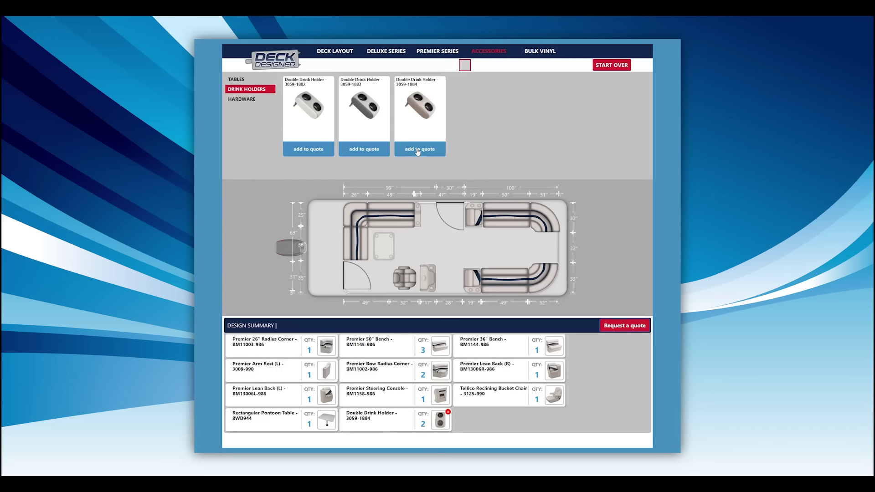
Step: Add the Adjustable Pedestal to the quote, then remove it again
{"action": "left_click", "coordinate": [247, 99]}
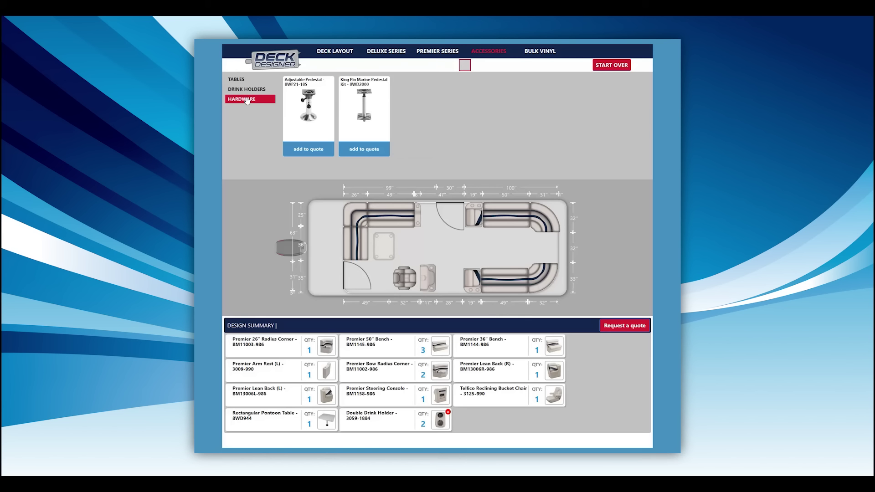
{"action": "left_click", "coordinate": [319, 152]}
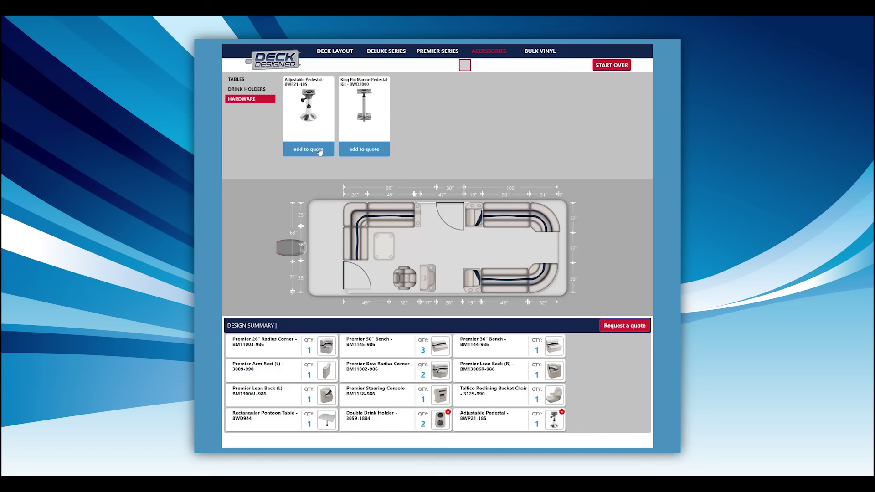
{"action": "left_click", "coordinate": [562, 412]}
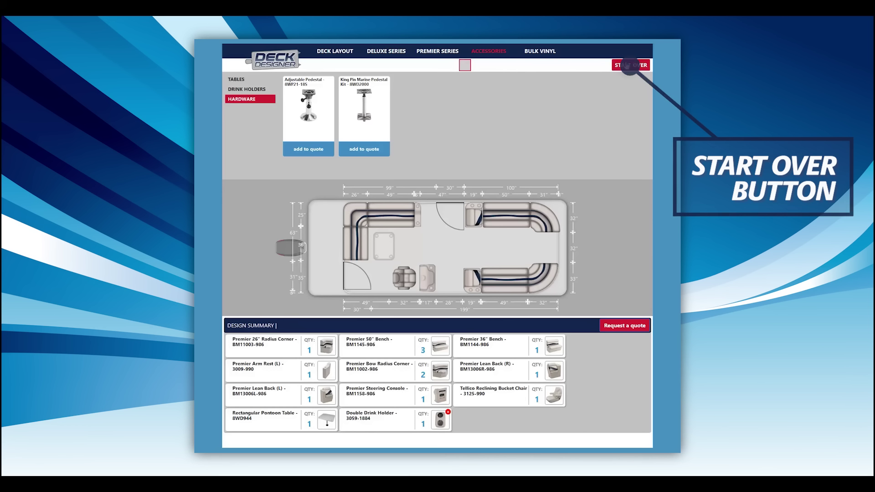
Step: Lower the Double Drink Holder summary card's quantity to 1 with its remove badge
{"action": "left_click", "coordinate": [627, 65]}
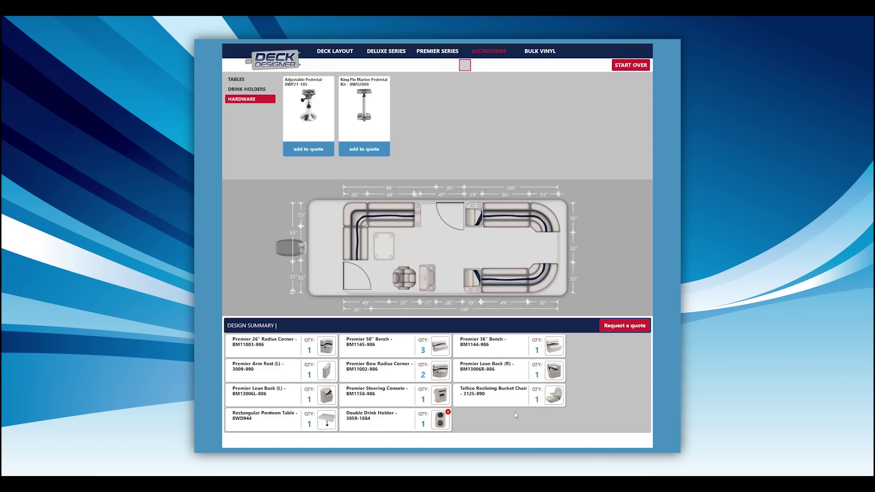
Step: Enter the customer's name, e-mail and phone number in the Your Order form and print the order summary
{"action": "left_click", "coordinate": [625, 325]}
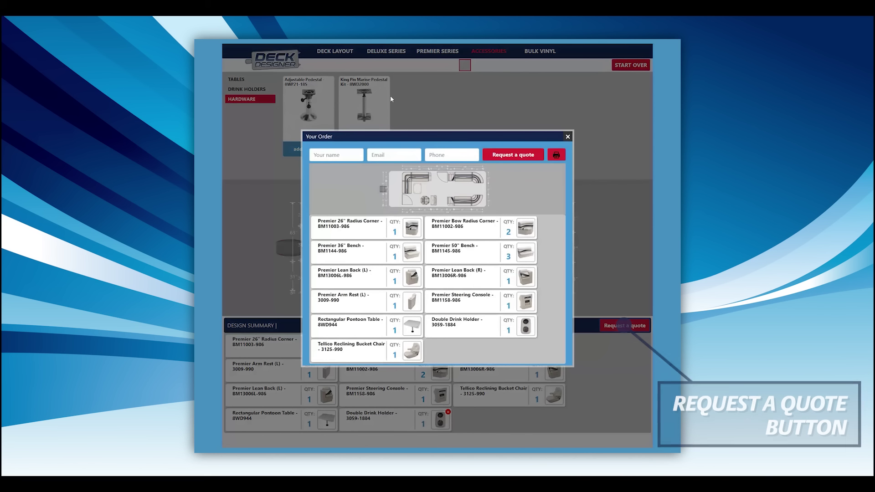
{"action": "left_click", "coordinate": [335, 154]}
{"action": "type", "text": "Matt"}
{"action": "key", "text": "Tab"}
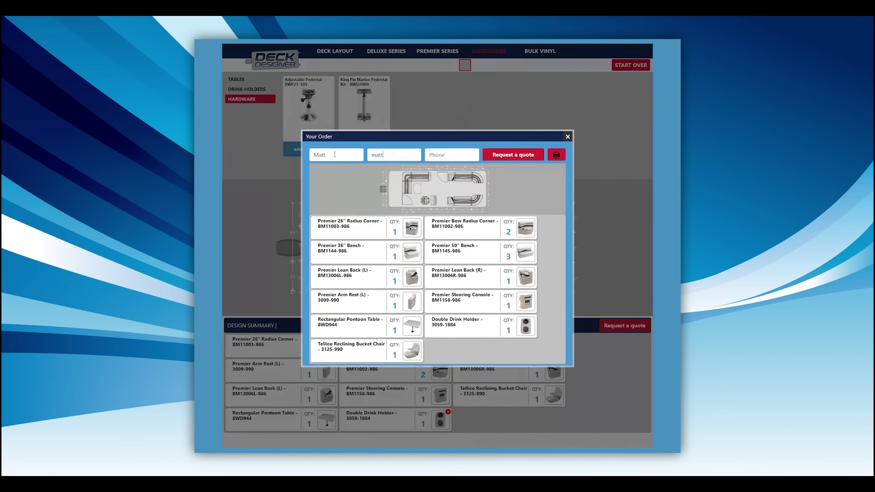
{"action": "key", "text": "Tab"}
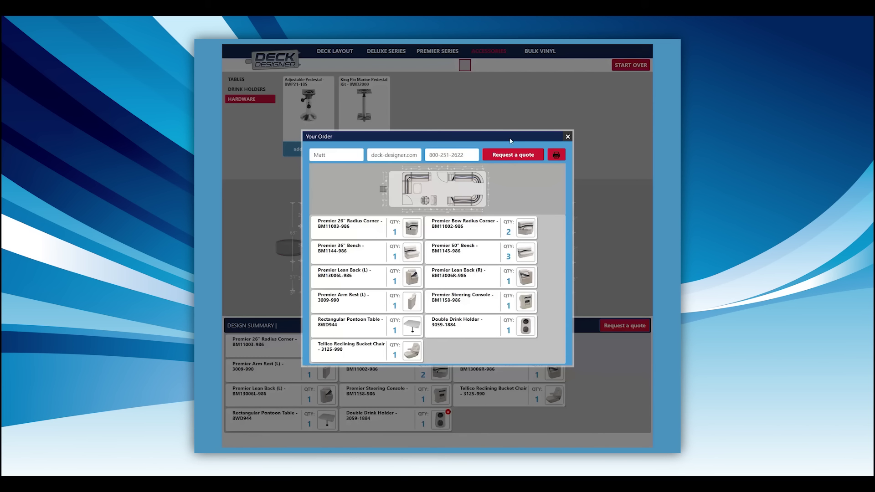
{"action": "left_click", "coordinate": [556, 155]}
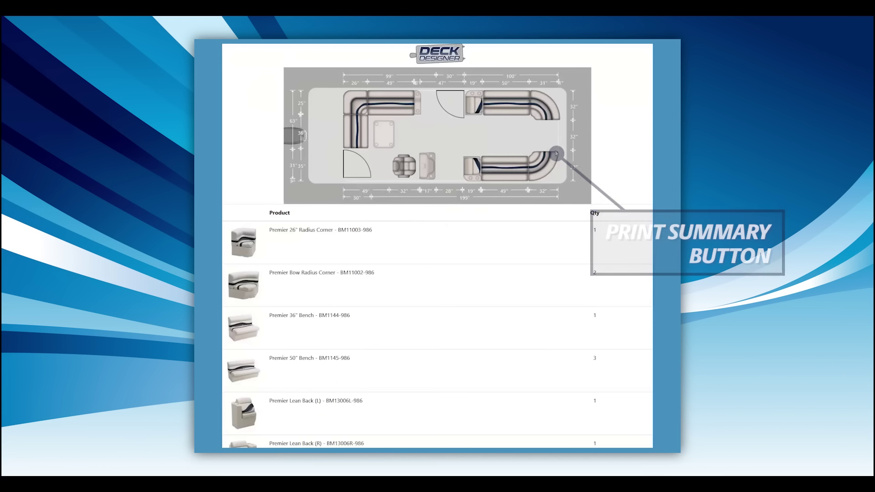